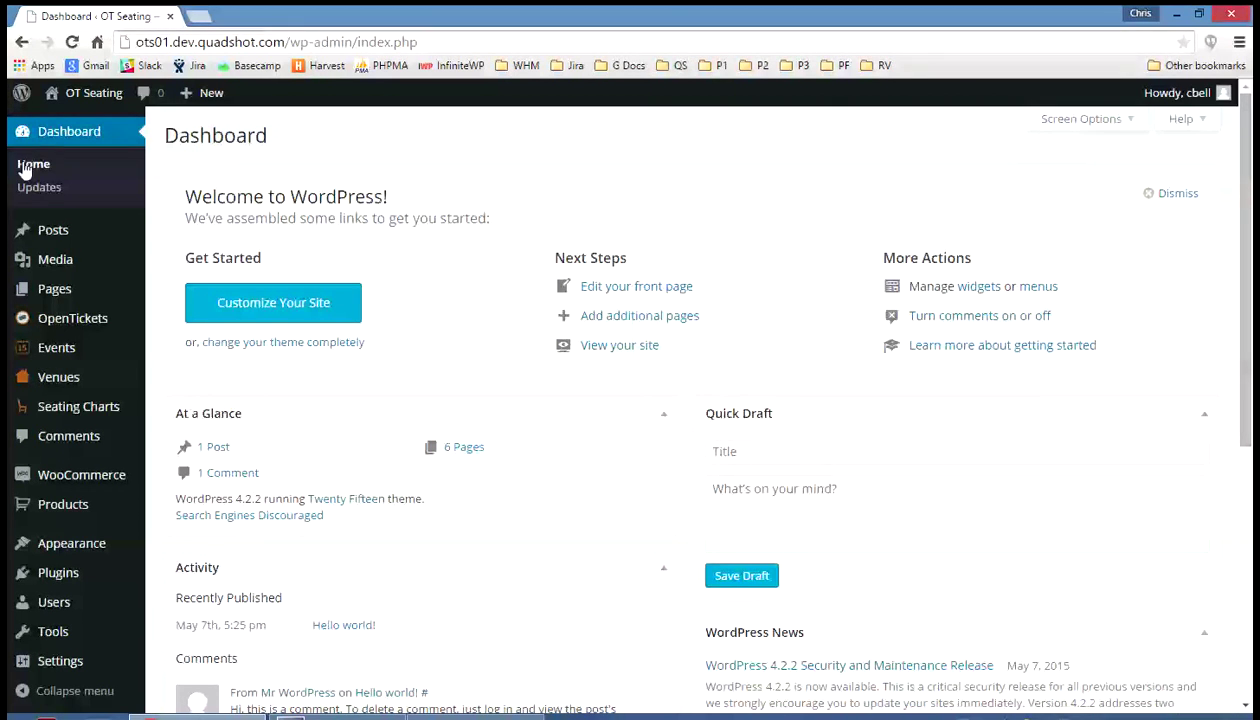
# Create a new seating chart and title it Seating1
pyautogui.click(77, 403)
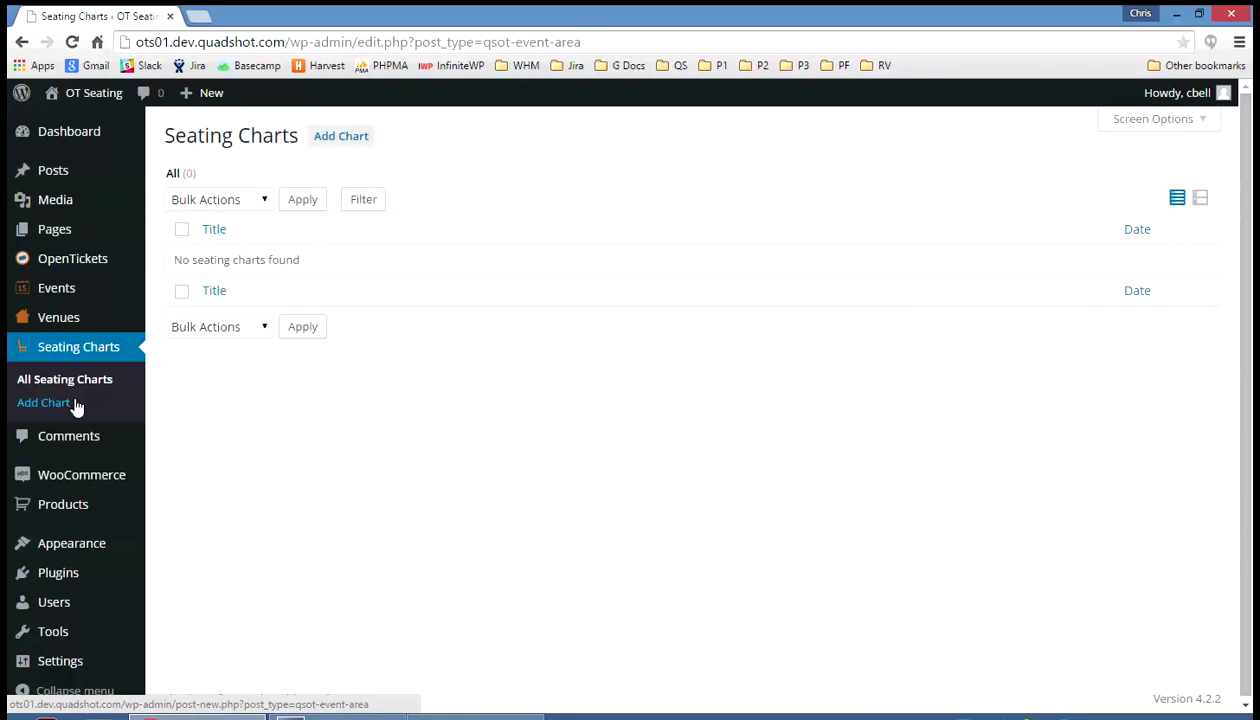
pyautogui.click(353, 139)
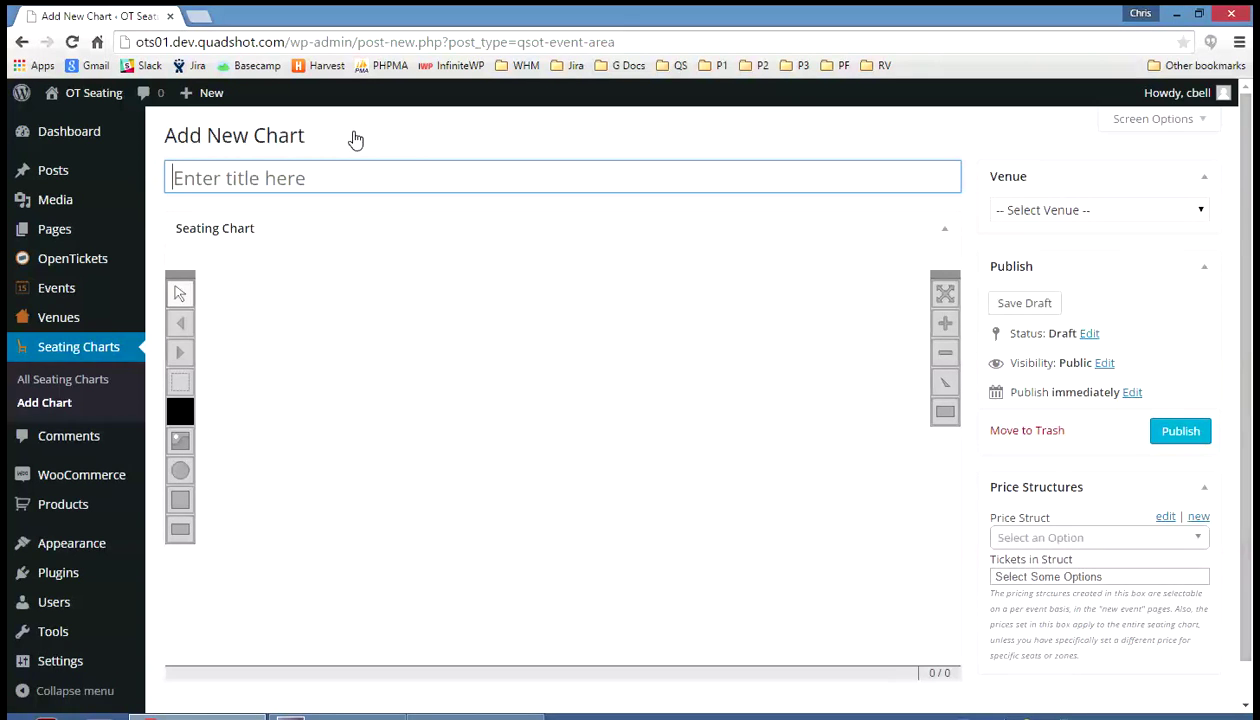
pyautogui.write('Sea')
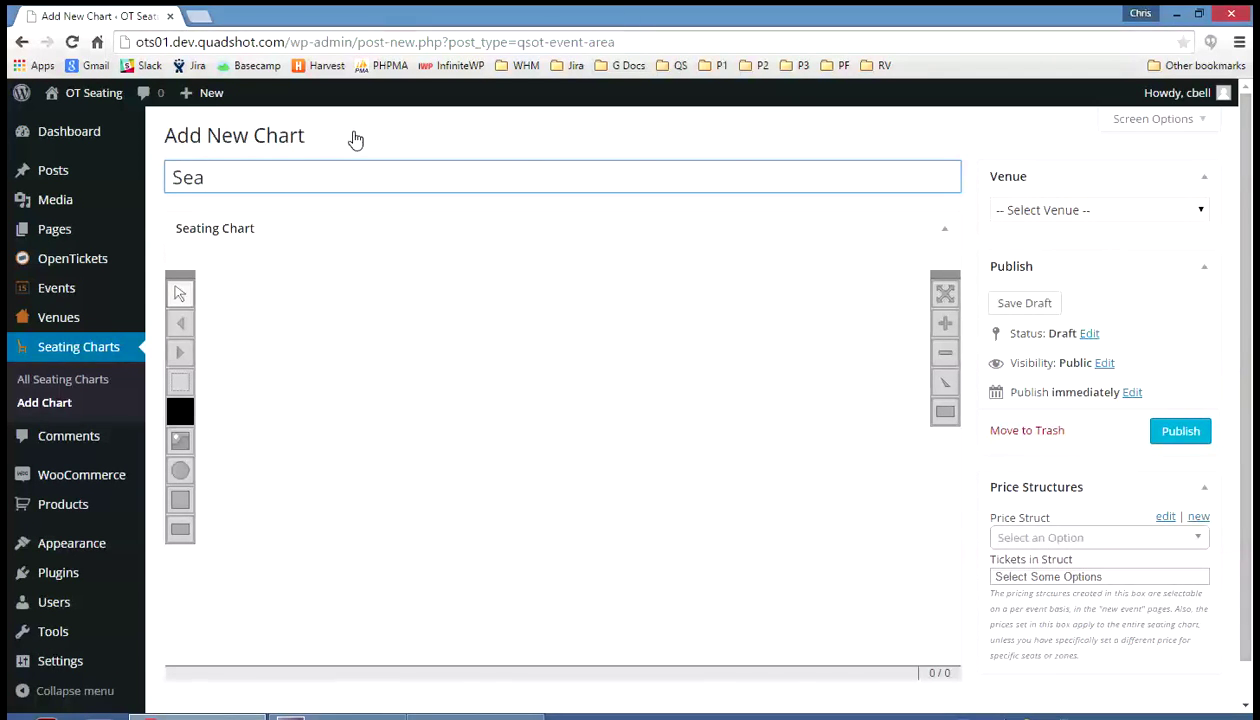
pyautogui.write('ting1')
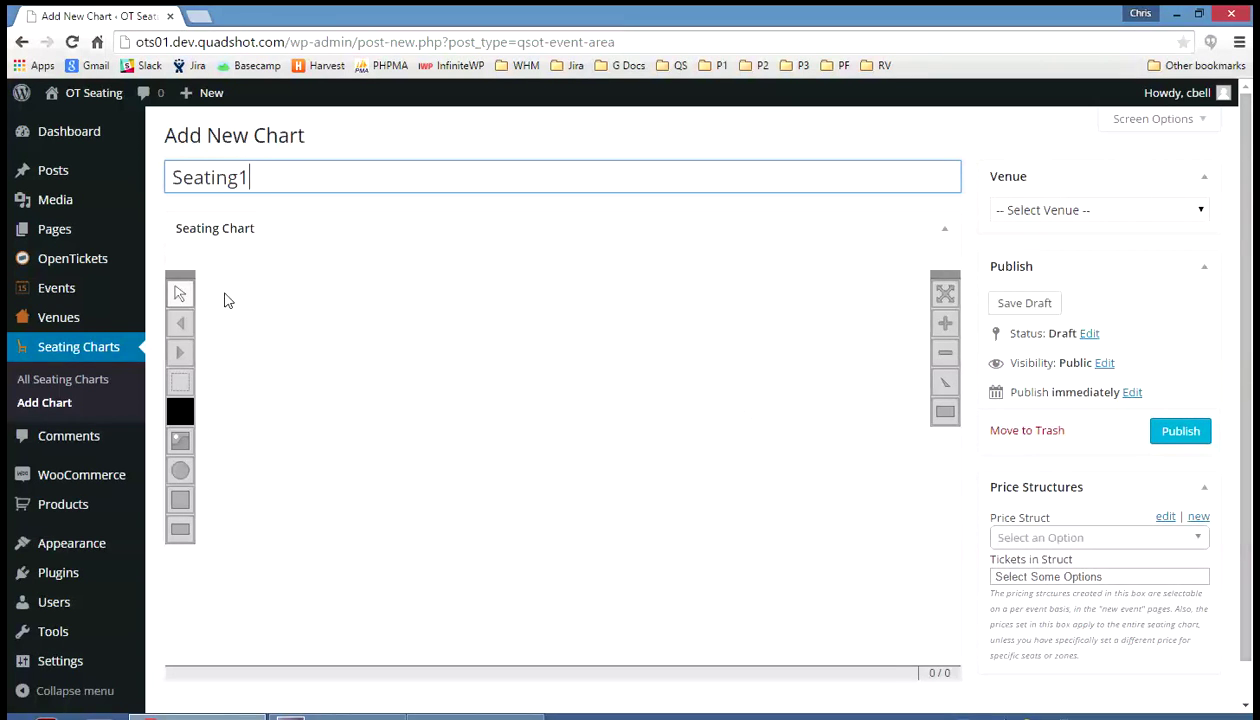
# Expand the seating chart editor to full screen and set the fill color to light cyan (#54eff2)
pyautogui.click(946, 294)
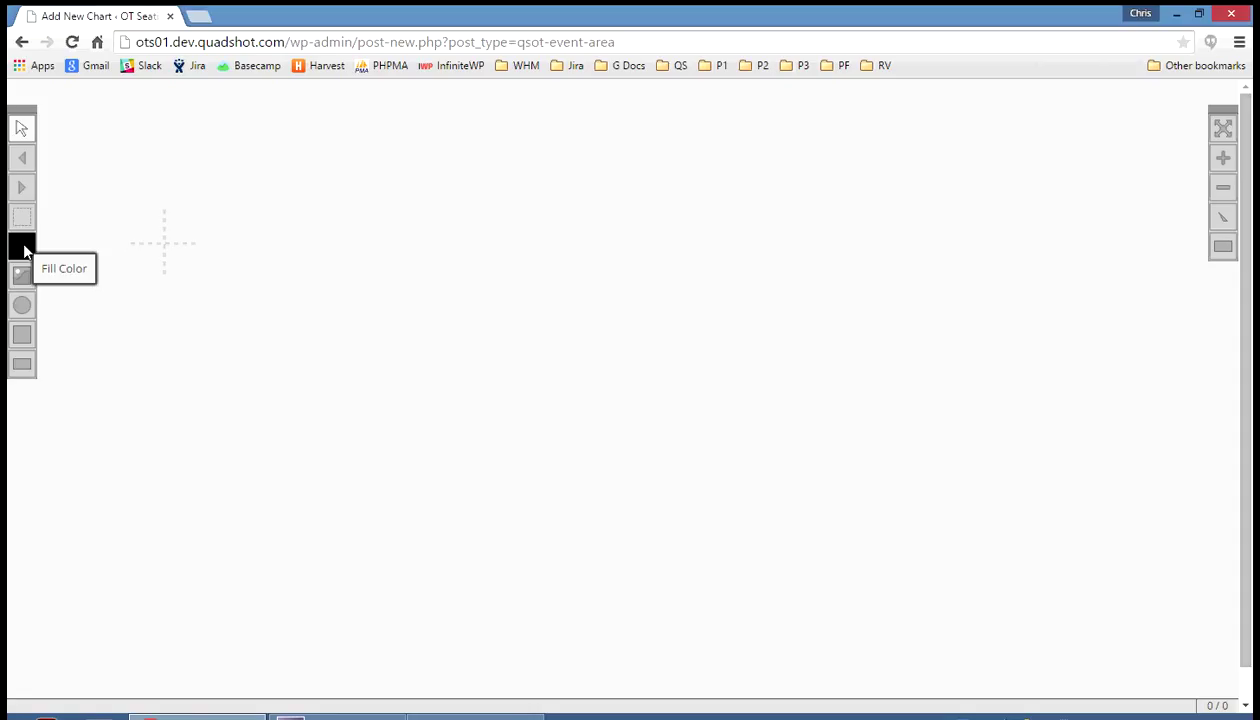
pyautogui.click(25, 251)
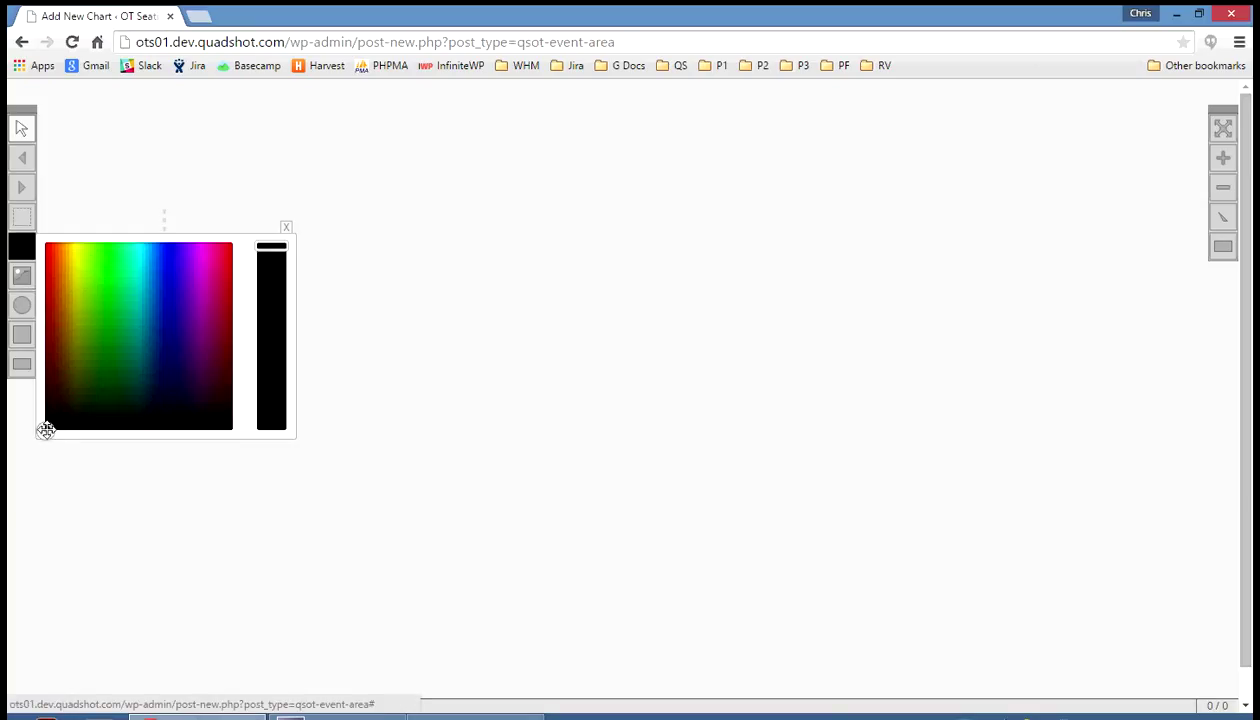
pyautogui.moveTo(46, 430); pyautogui.dragTo(140, 253)
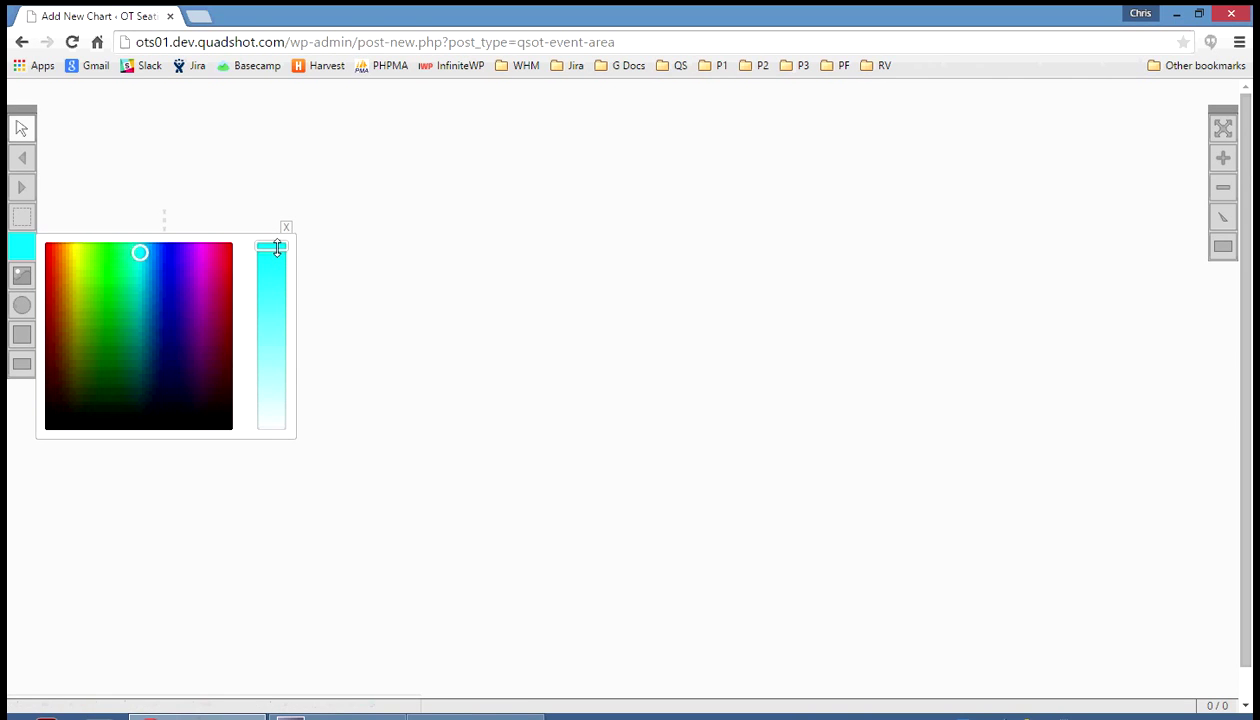
pyautogui.moveTo(277, 248); pyautogui.dragTo(276, 314)
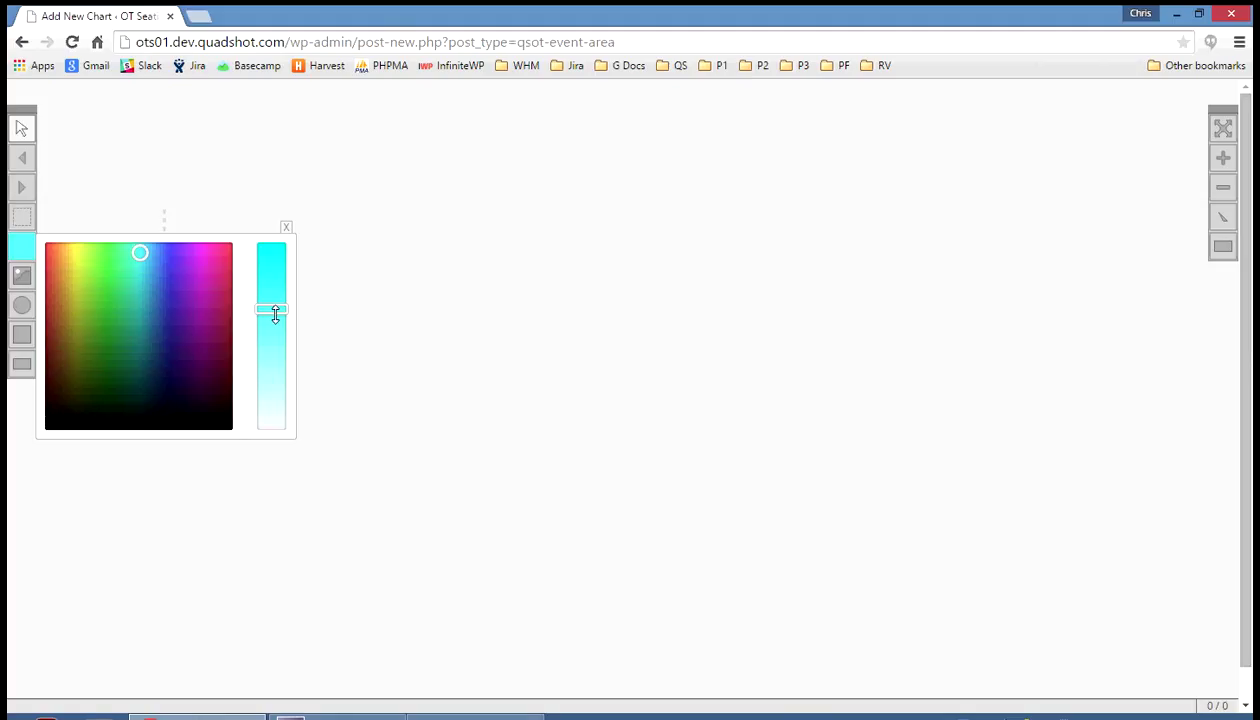
pyautogui.click(697, 503)
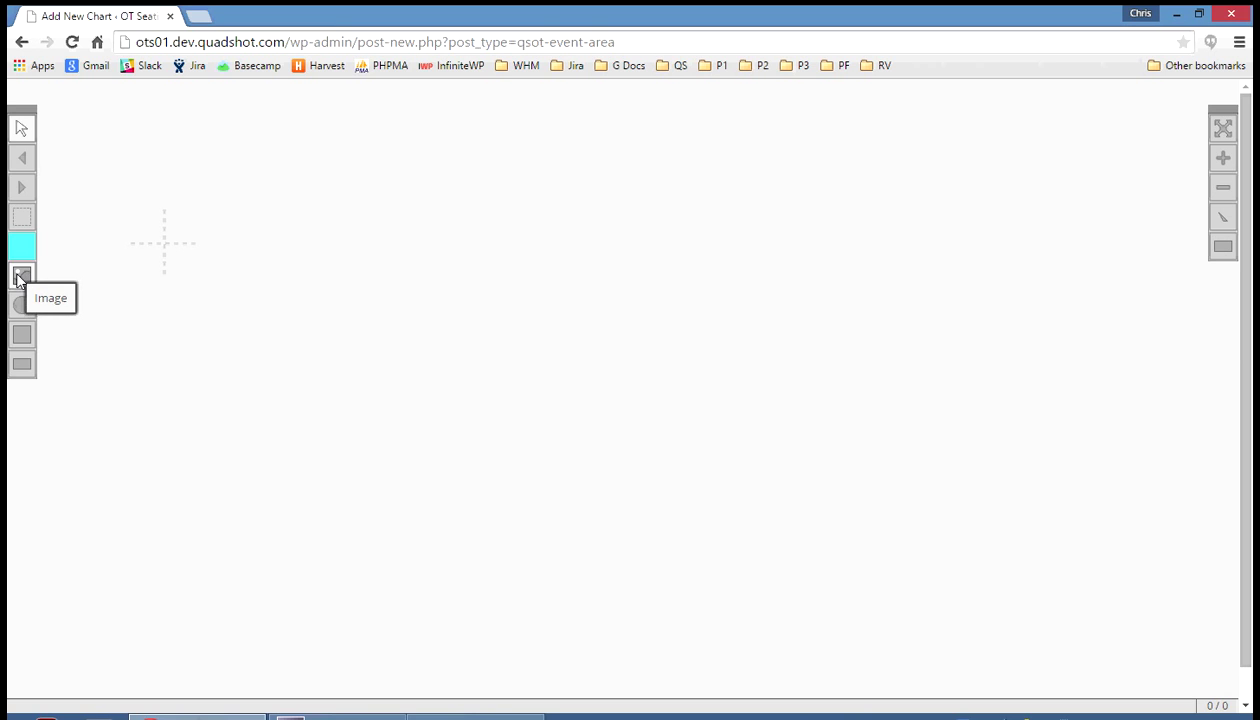
# Insert the SeatingChart5.jpg image from the media library into the seating chart canvas
pyautogui.click(21, 276)
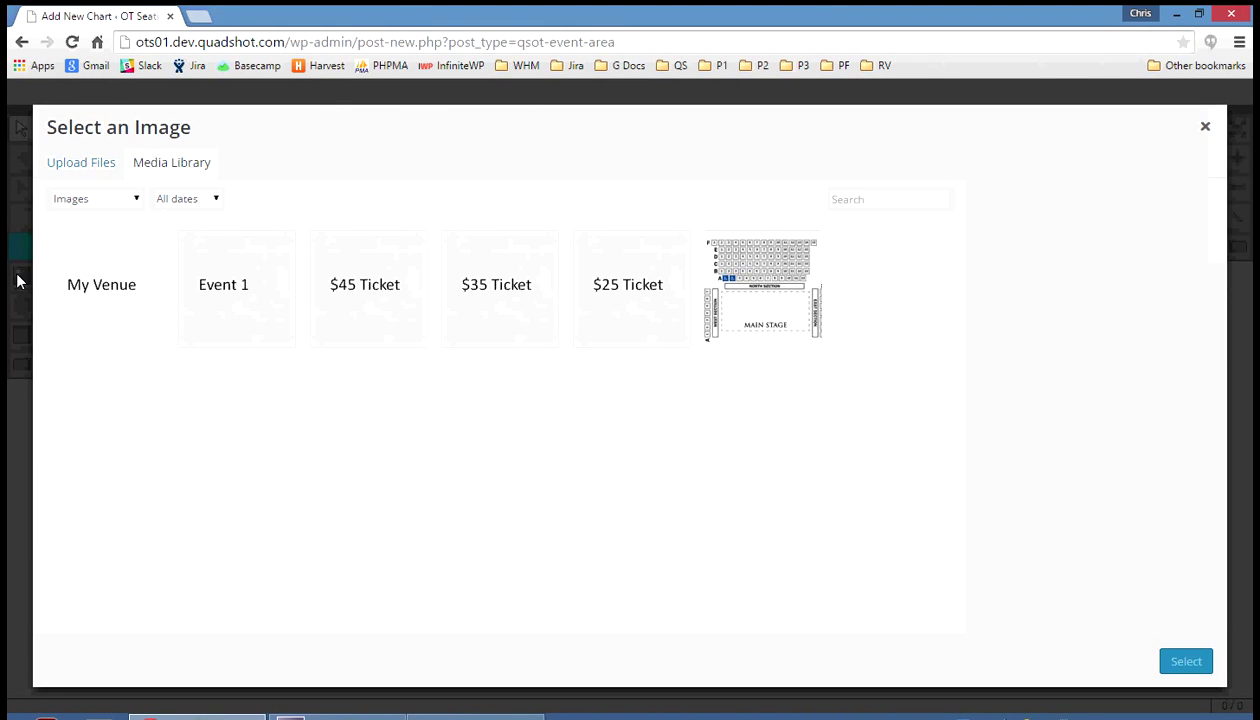
pyautogui.click(731, 310)
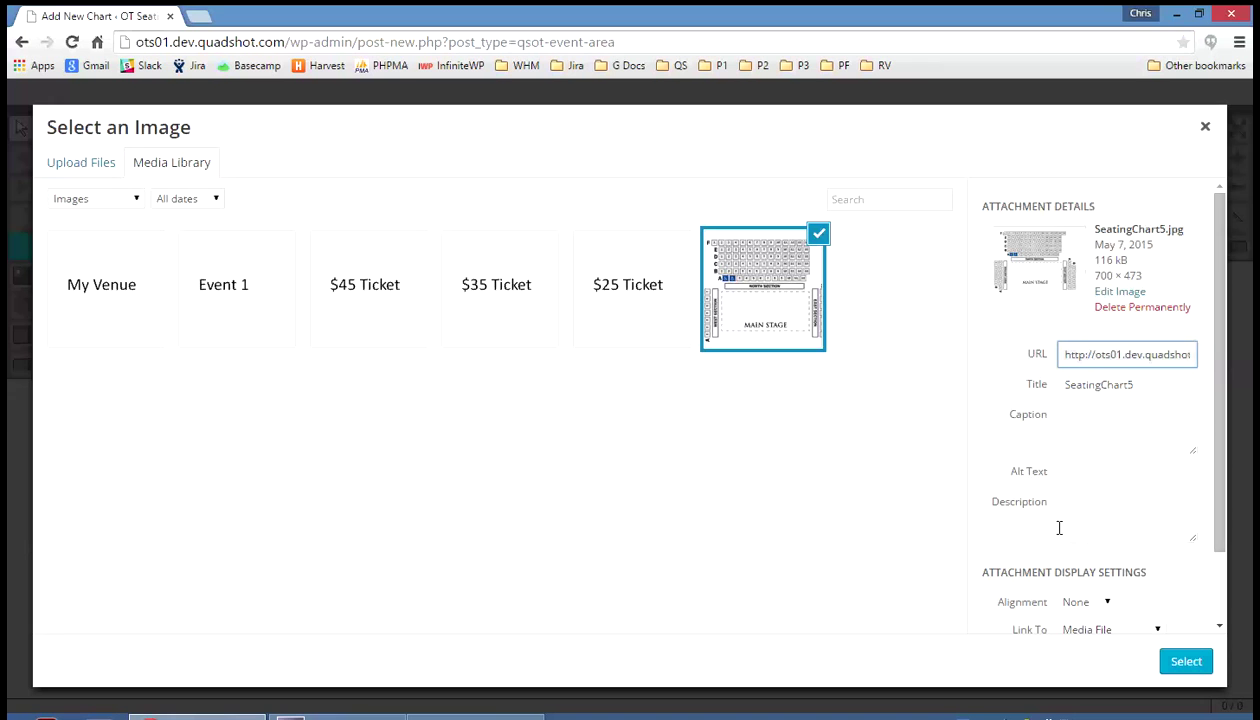
pyautogui.click(1187, 663)
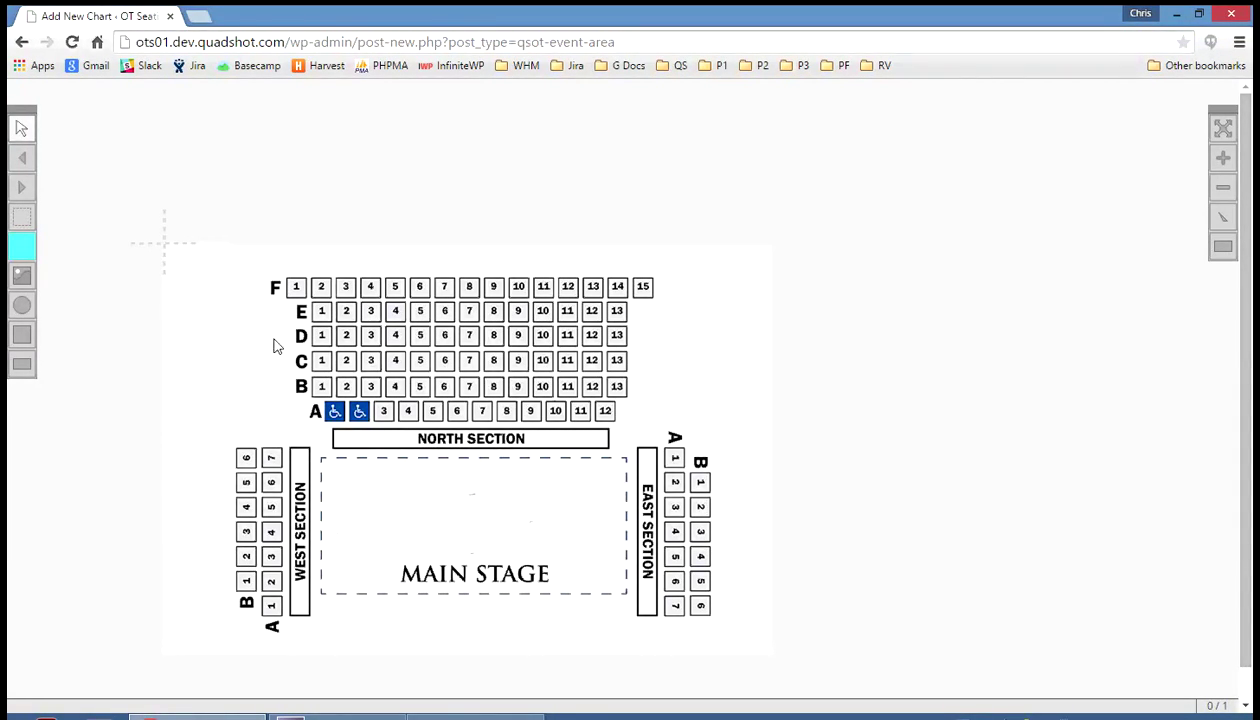
# Draw a light cyan circle beside row E of the North Section and delete it
pyautogui.click(23, 306)
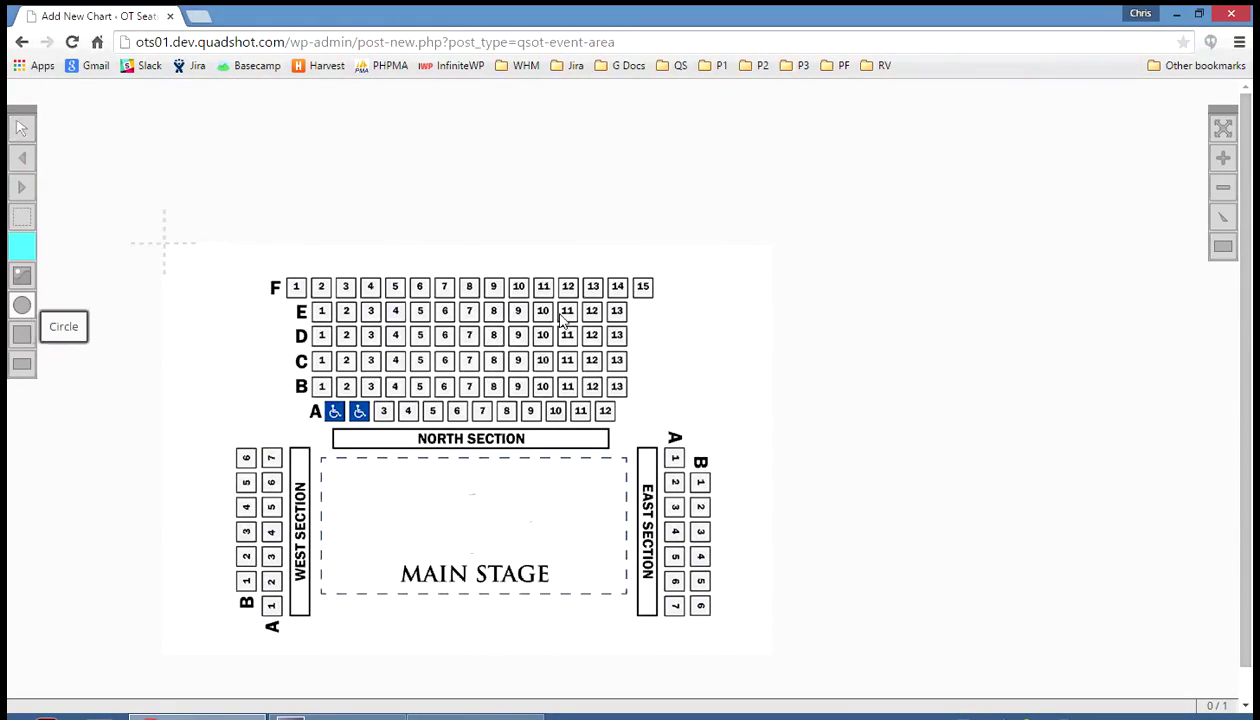
pyautogui.moveTo(705, 320)
pyautogui.mouseDown()
pyautogui.moveTo(716, 348)
pyautogui.moveTo(714, 337)
pyautogui.mouseUp()
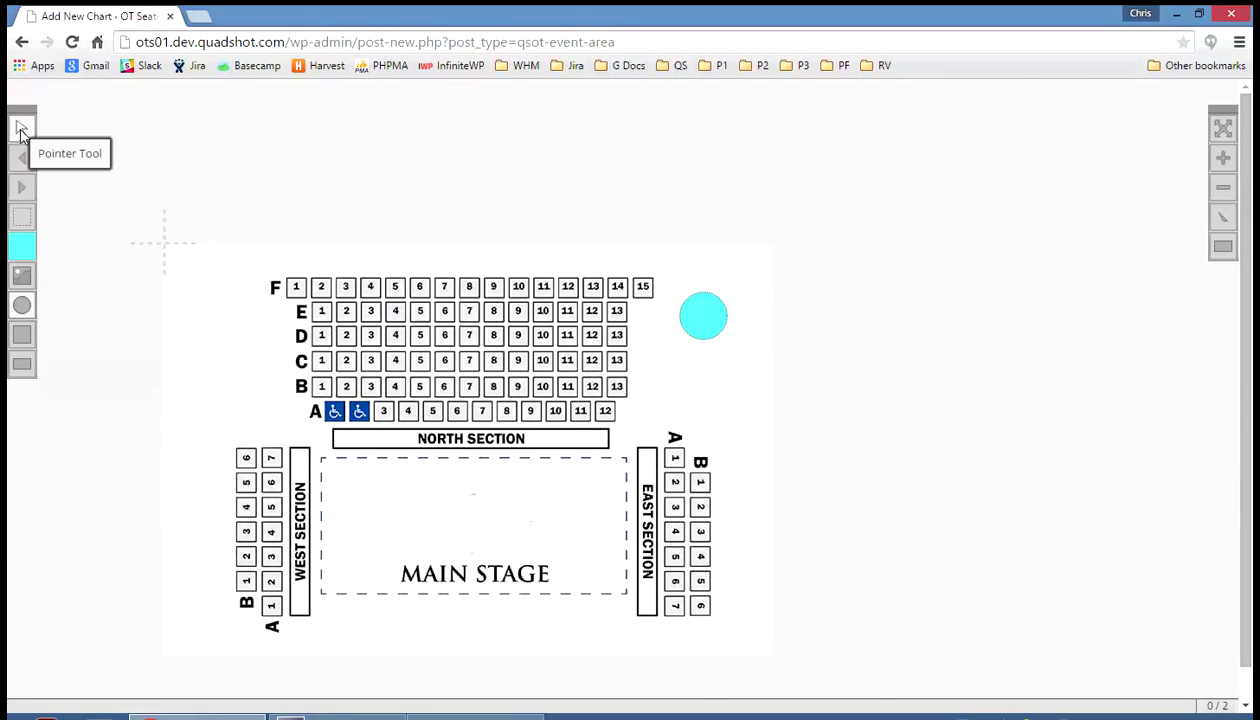
pyautogui.click(21, 131)
pyautogui.click(690, 310)
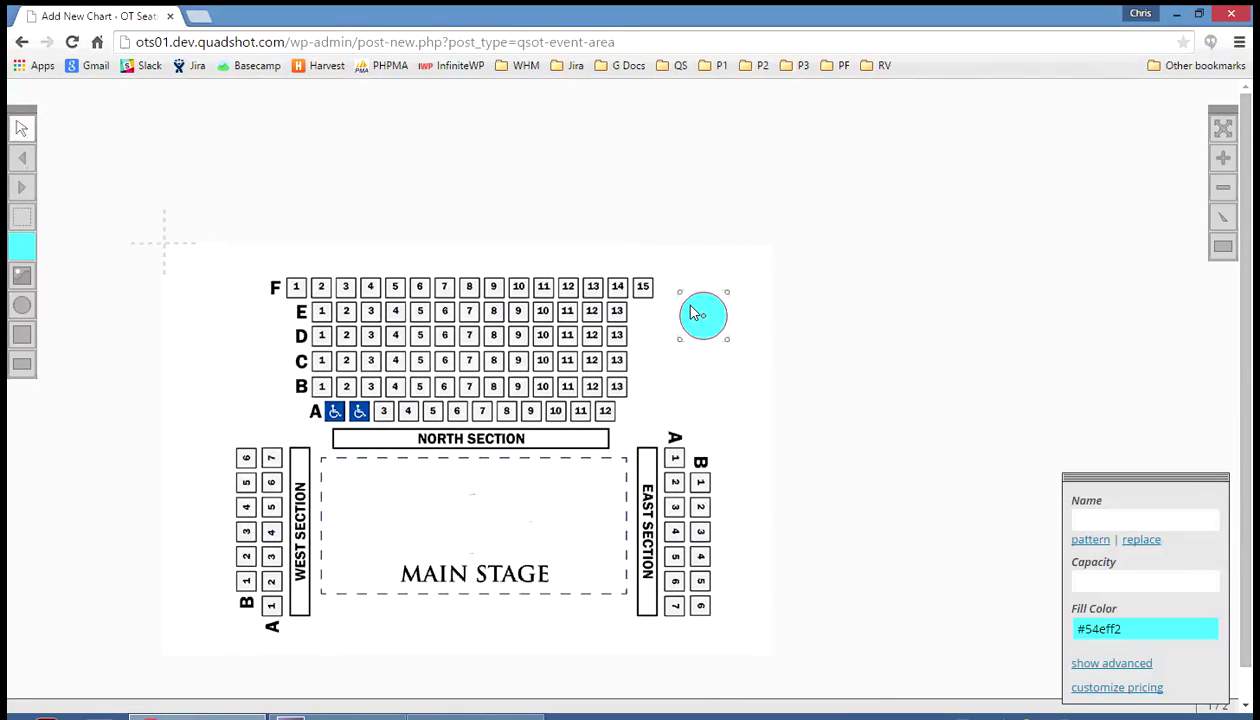
pyautogui.press('Delete')
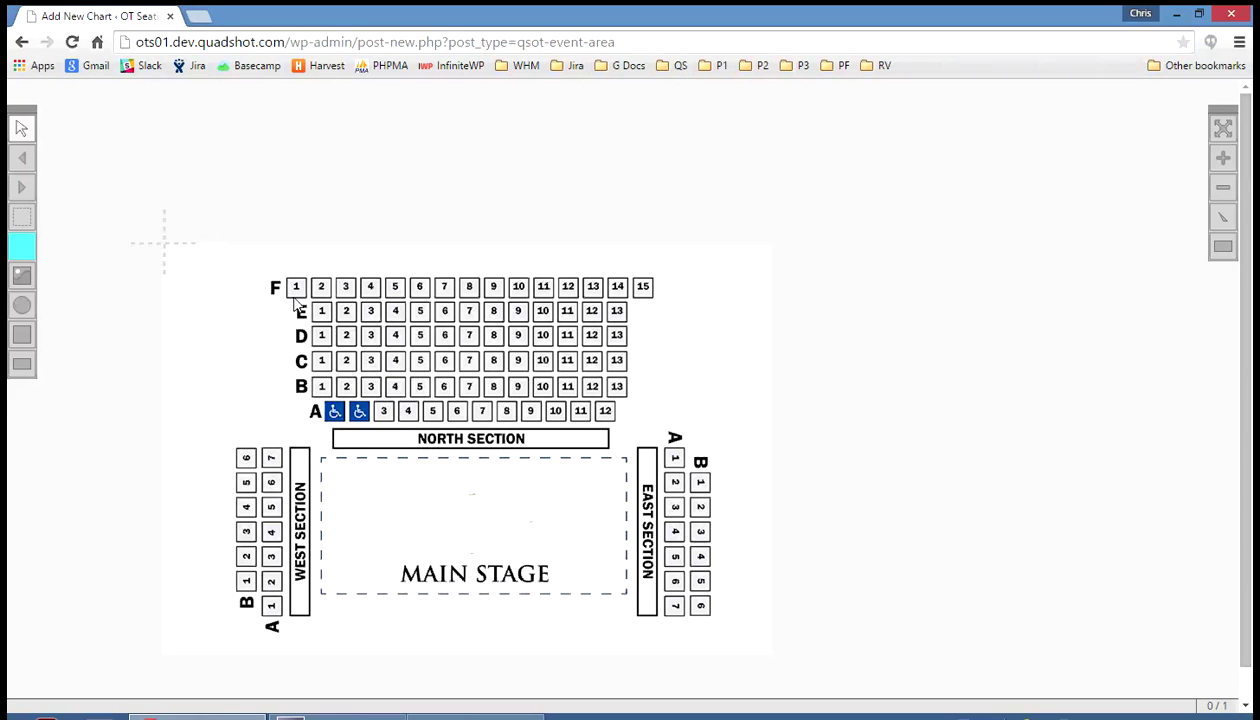
# Draw a light cyan rectangle beside row D of the North Section and delete it
pyautogui.click(19, 370)
pyautogui.moveTo(664, 327)
pyautogui.mouseDown()
pyautogui.moveTo(689, 332)
pyautogui.moveTo(711, 361)
pyautogui.moveTo(736, 360)
pyautogui.moveTo(736, 342)
pyautogui.moveTo(694, 343)
pyautogui.moveTo(722, 357)
pyautogui.moveTo(706, 351)
pyautogui.mouseUp()
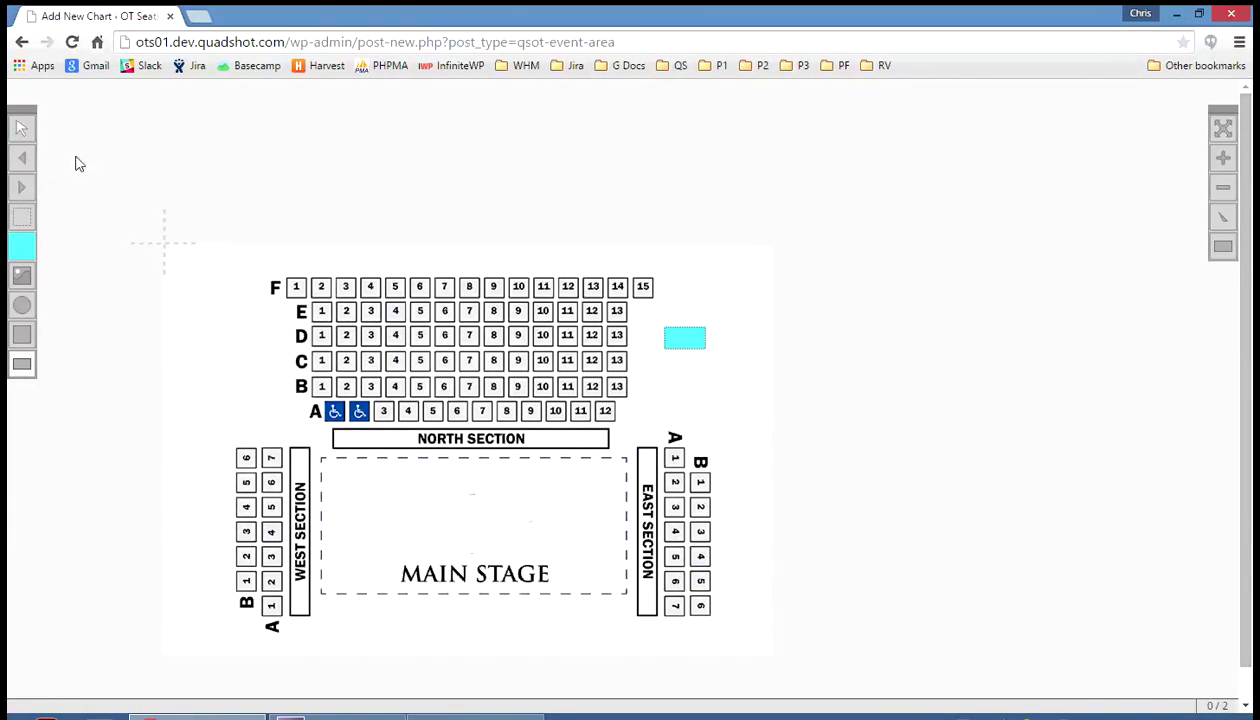
pyautogui.click(25, 132)
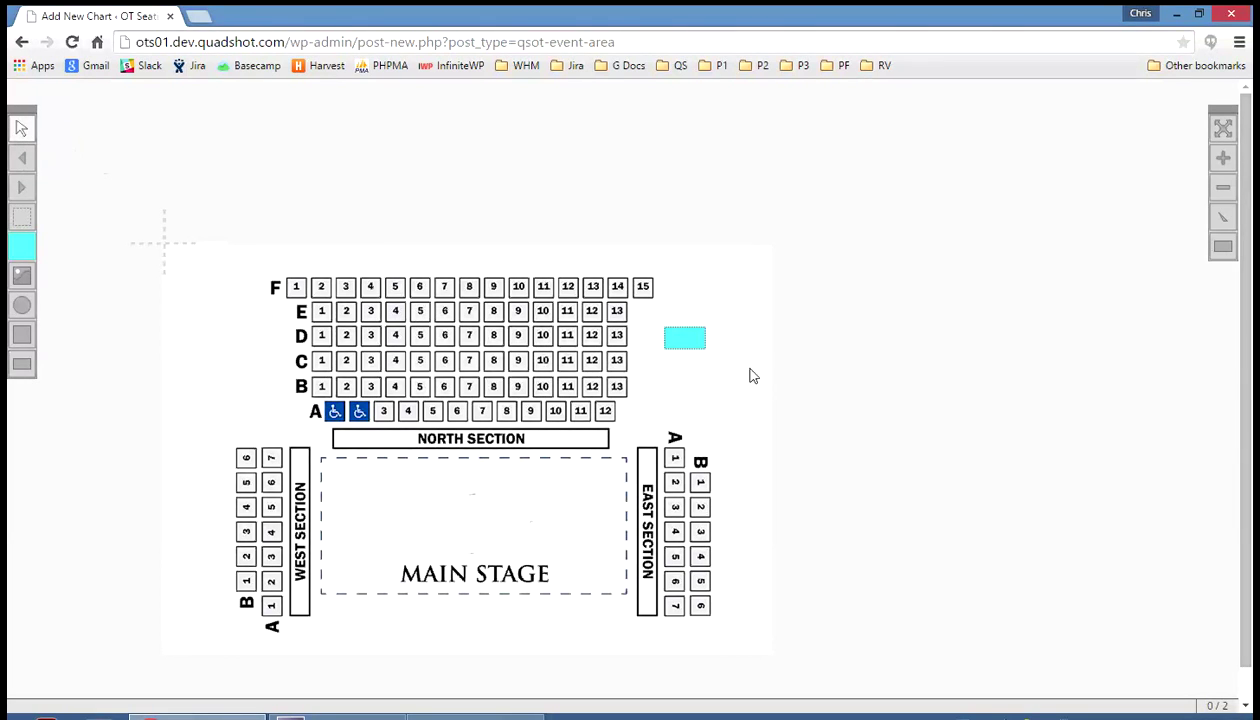
pyautogui.click(690, 338)
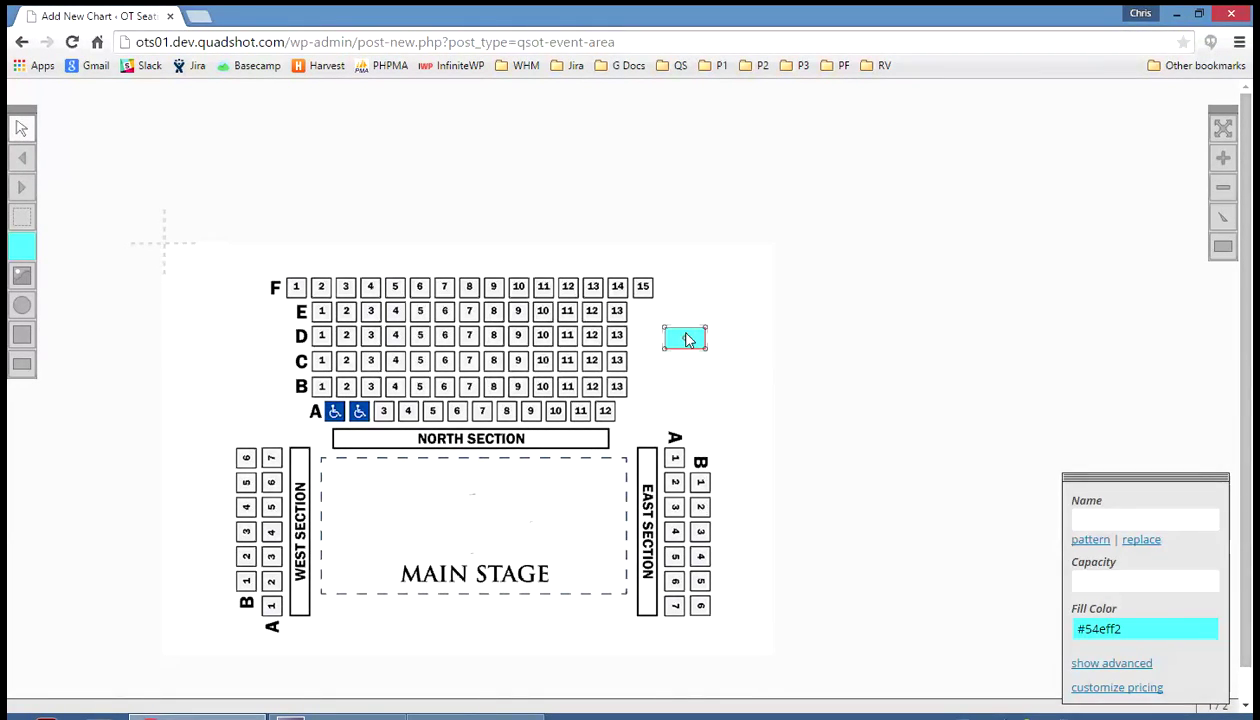
pyautogui.press('Delete')
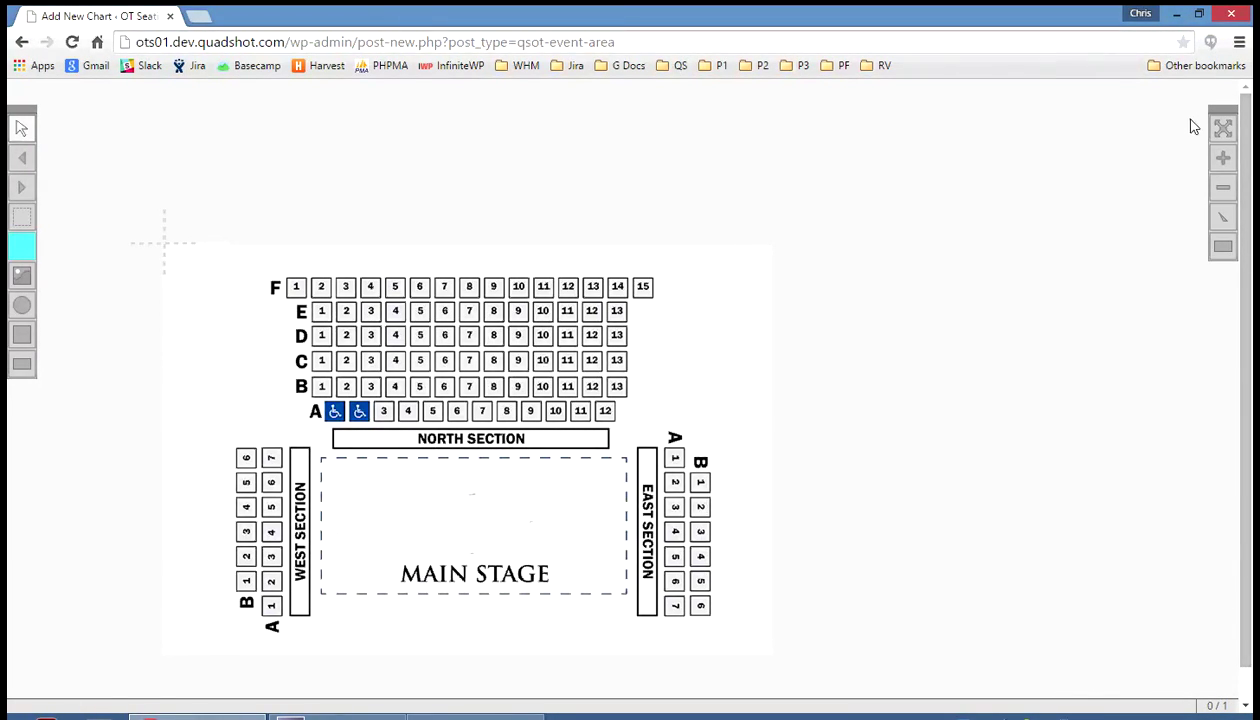
# Draw a hatched rectangular zone over rows A and B of the East Section, and toggle its display off and on
pyautogui.click(1221, 160)
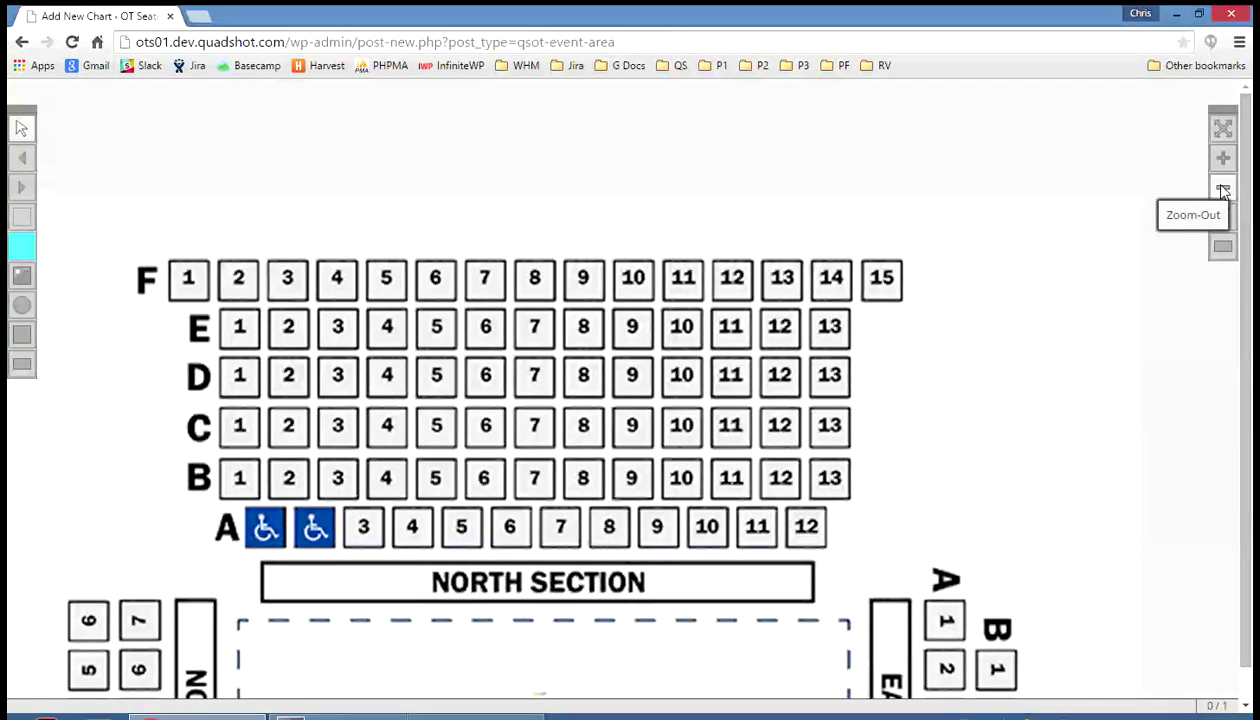
pyautogui.click(1222, 190)
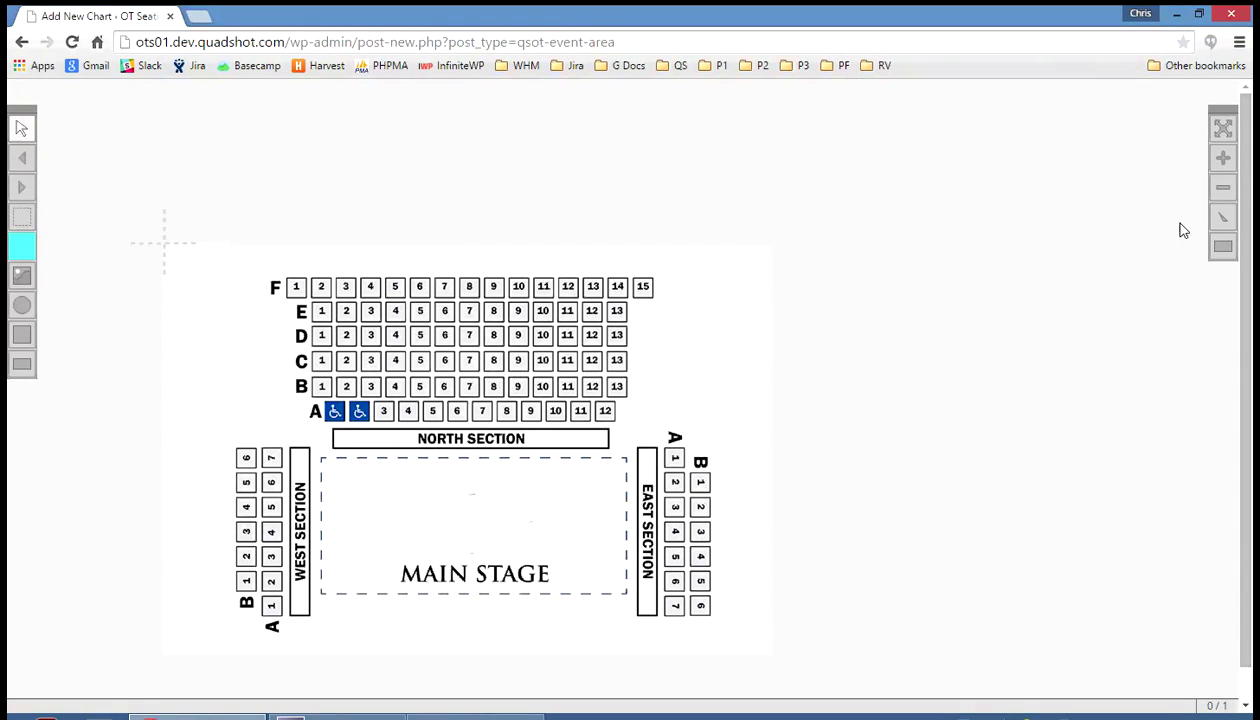
pyautogui.click(1226, 248)
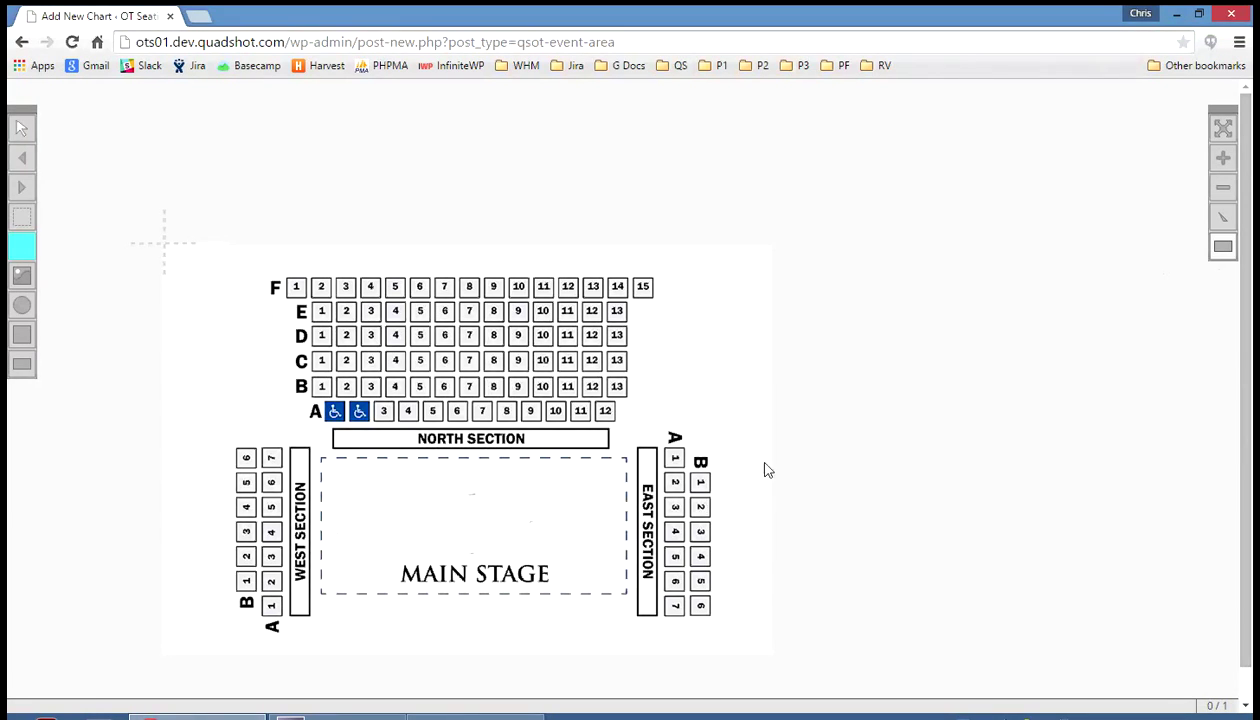
pyautogui.moveTo(660, 437)
pyautogui.mouseDown()
pyautogui.moveTo(731, 475)
pyautogui.moveTo(721, 629)
pyautogui.mouseUp()
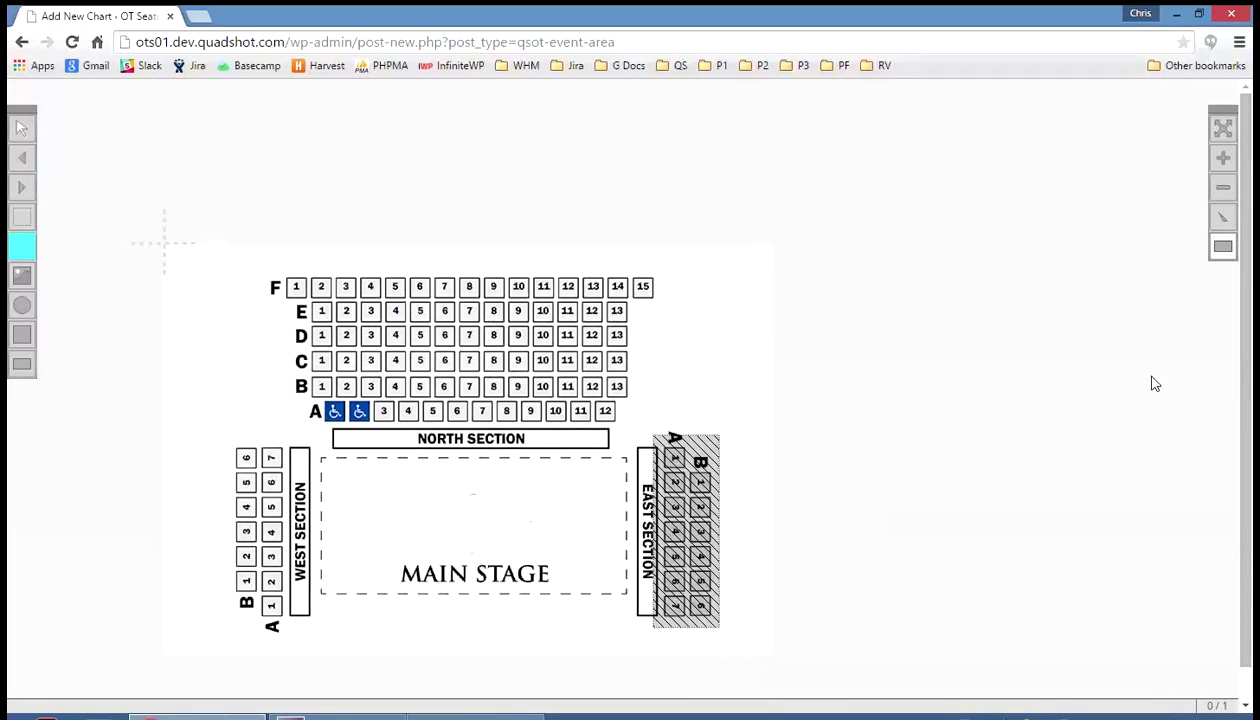
pyautogui.click(1224, 219)
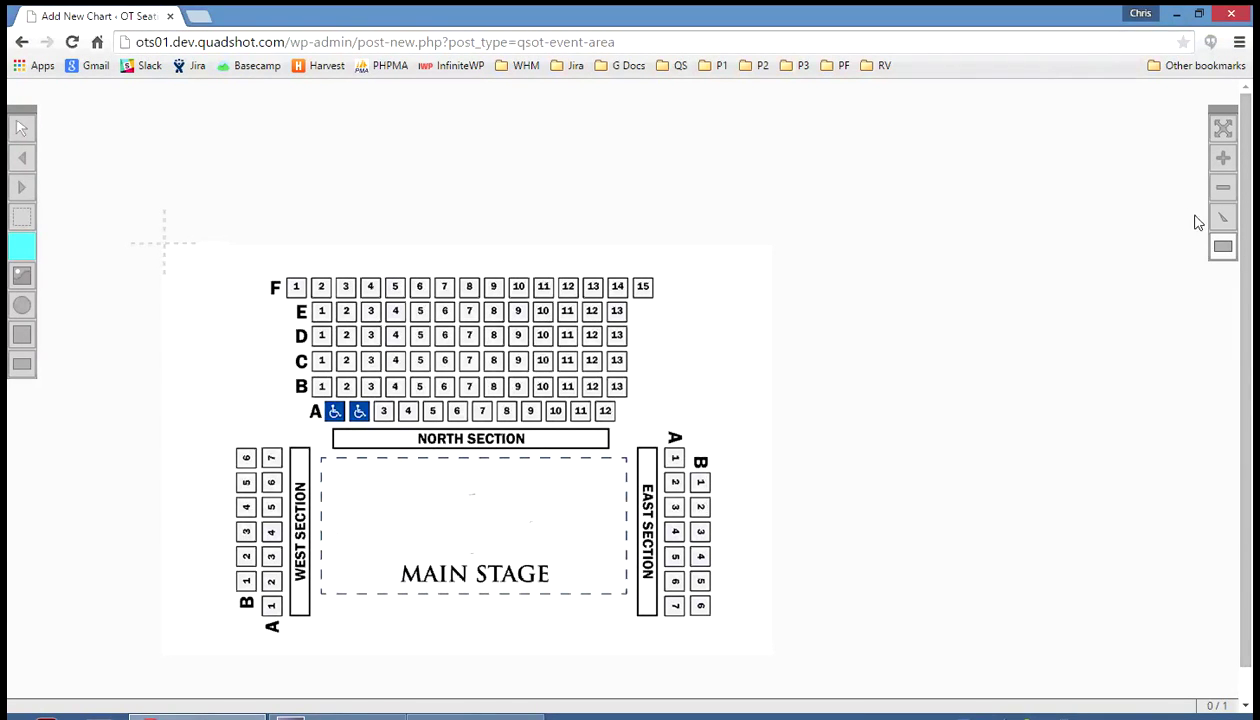
pyautogui.click(1224, 219)
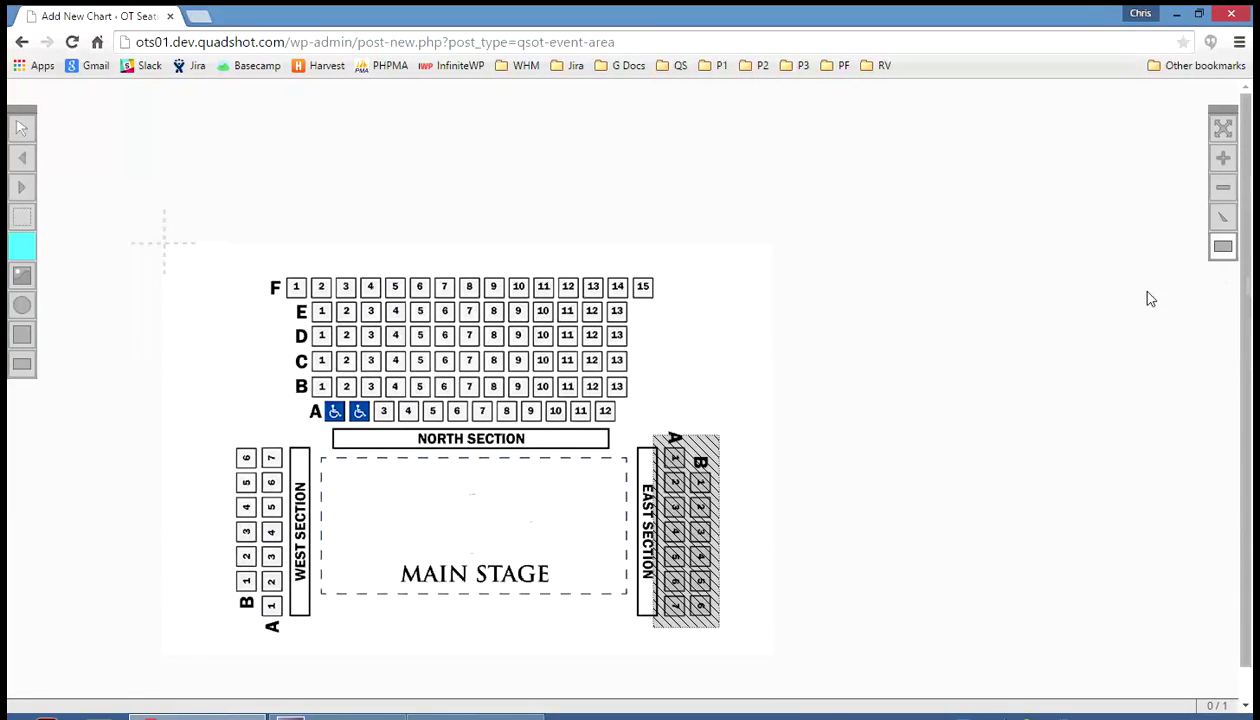
# Display the hatched zone on the enlarged chart and examine how it covers the East Section seats
pyautogui.click(1228, 165)
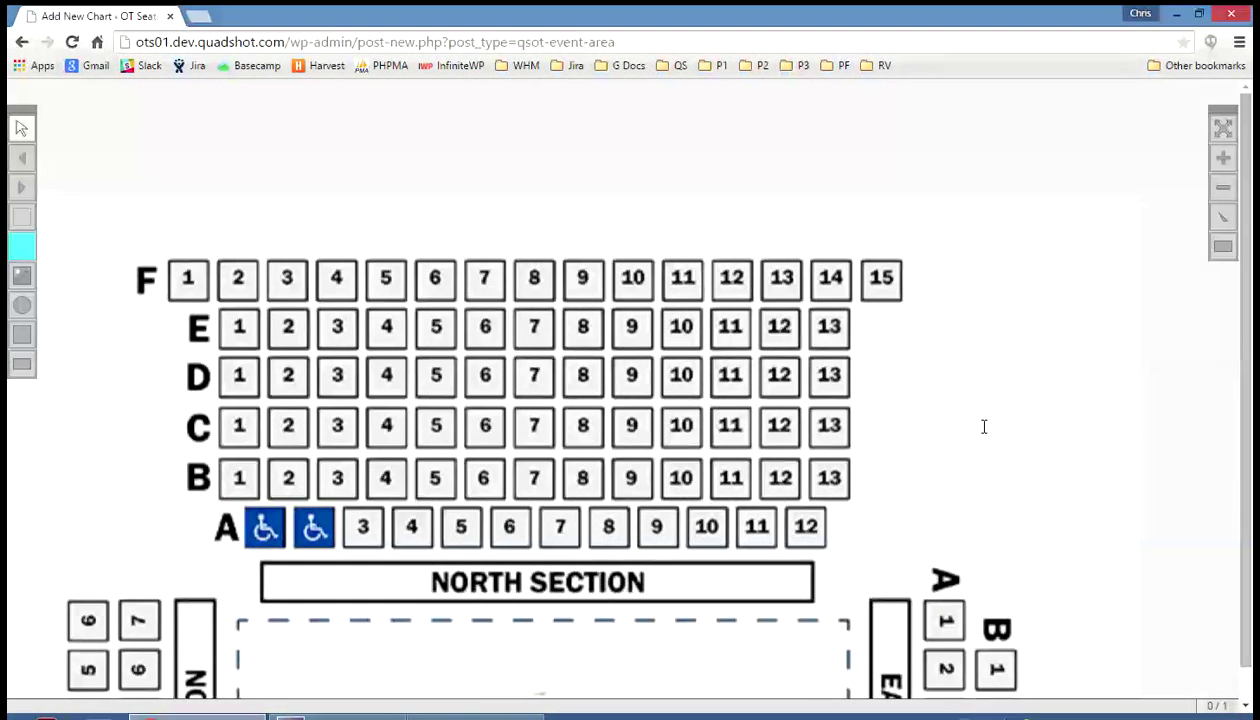
pyautogui.click(1222, 220)
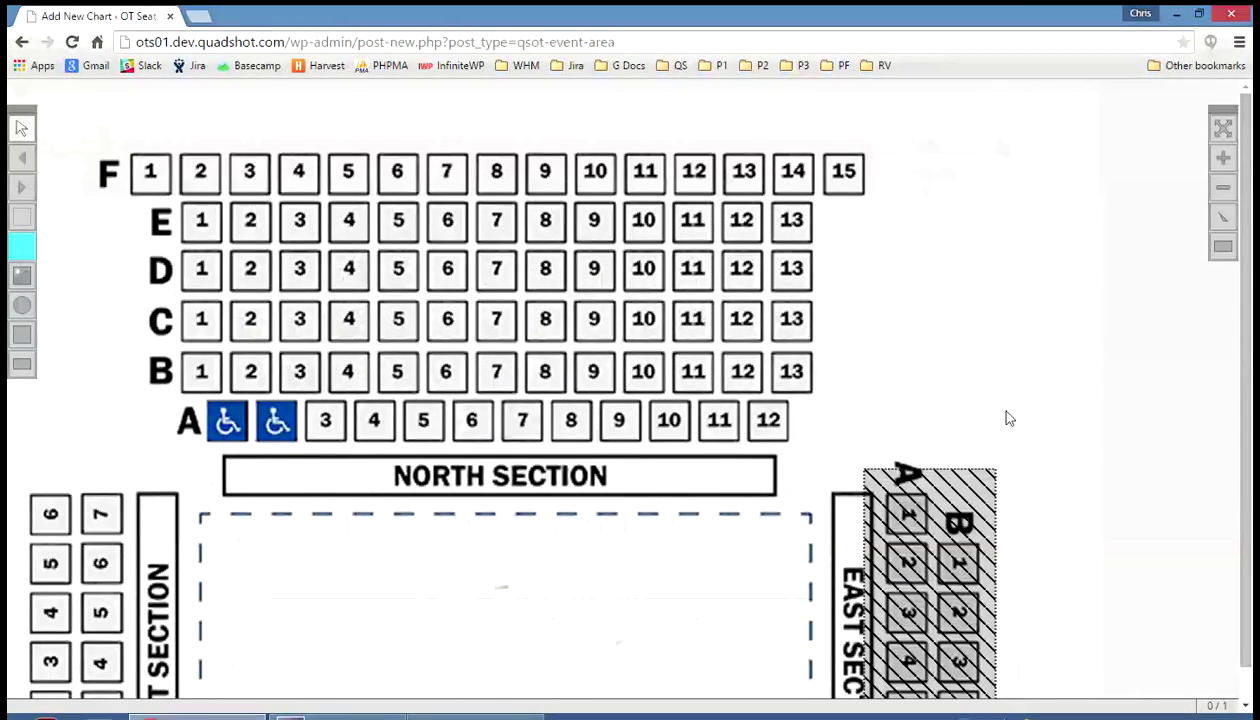
pyautogui.moveTo(1007, 412); pyautogui.dragTo(699, 186)
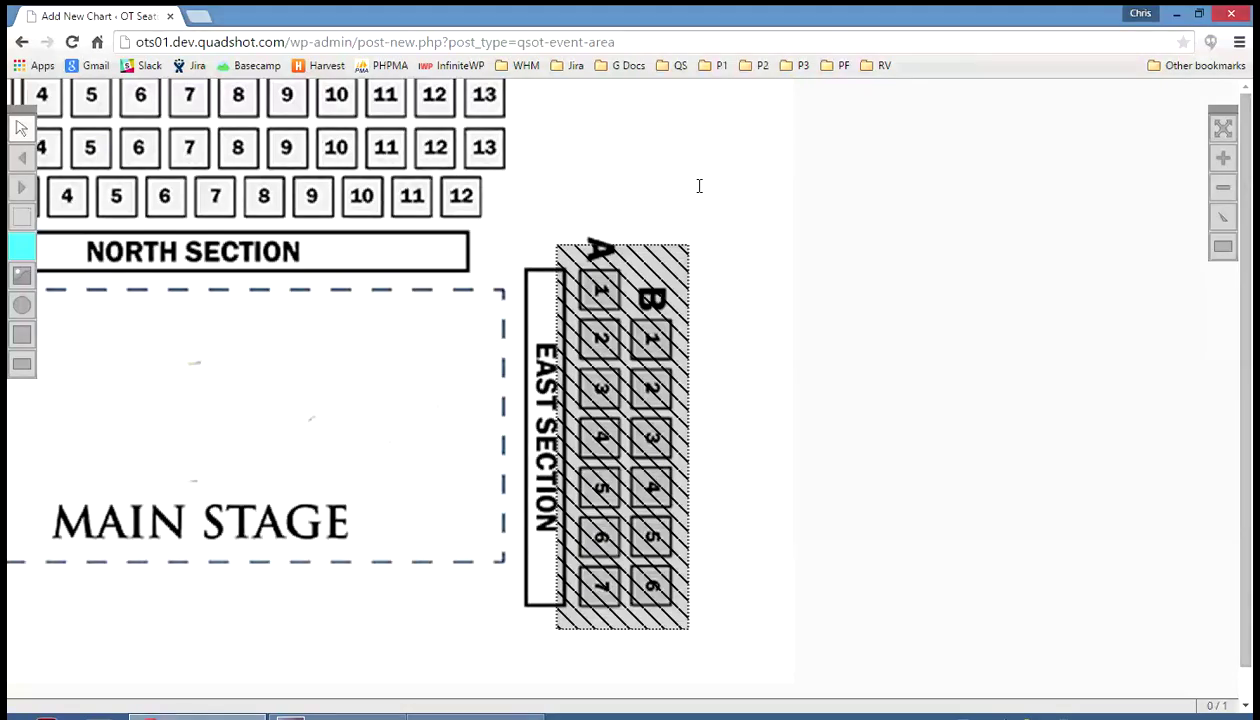
pyautogui.moveTo(699, 186); pyautogui.dragTo(1020, 282)
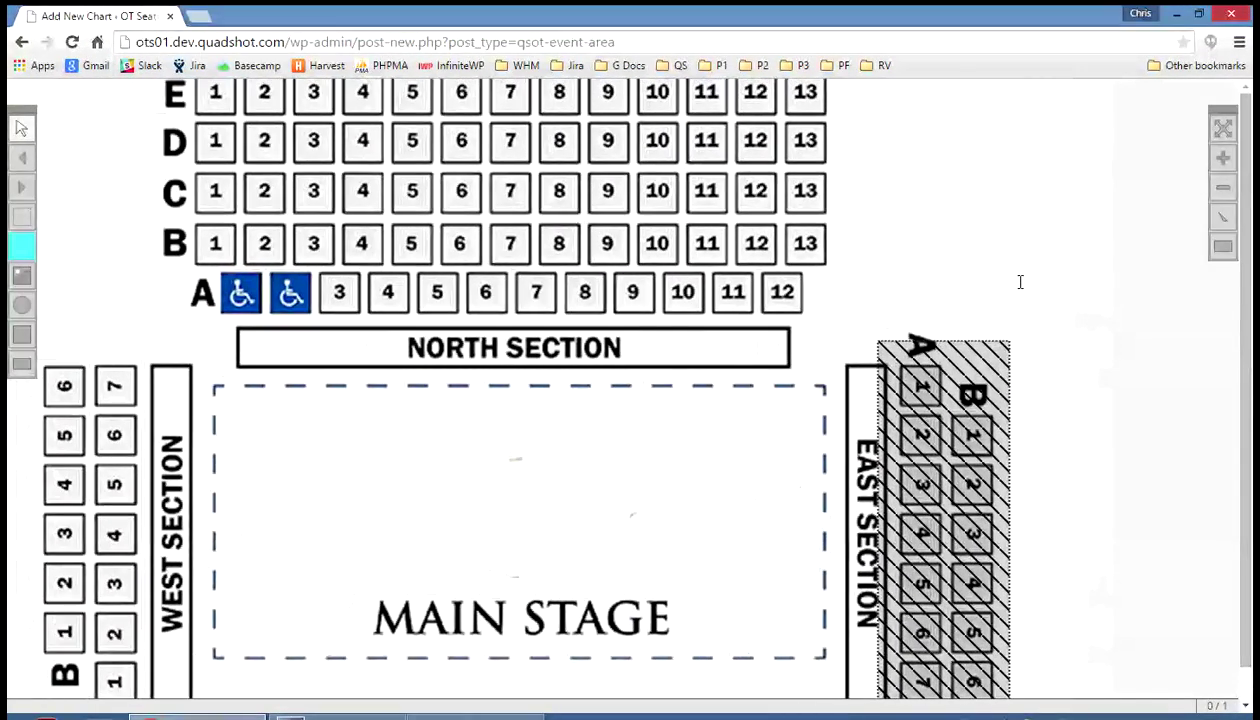